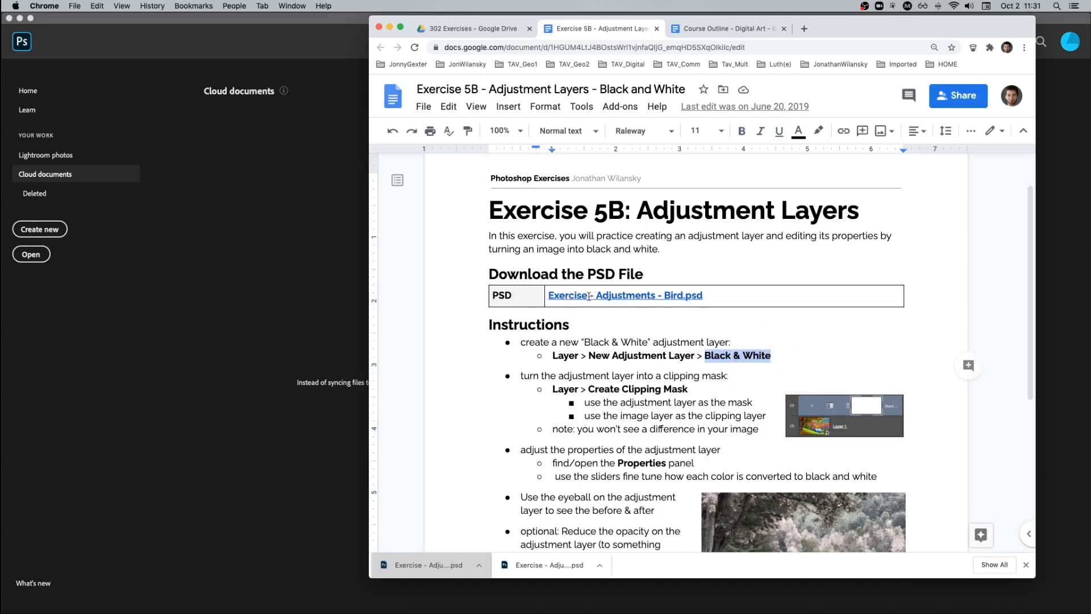
- Download Exercise - Adjustments - Bird.psd from the exercise document, open it in Photoshop and minimize the browser window
click(566, 297)
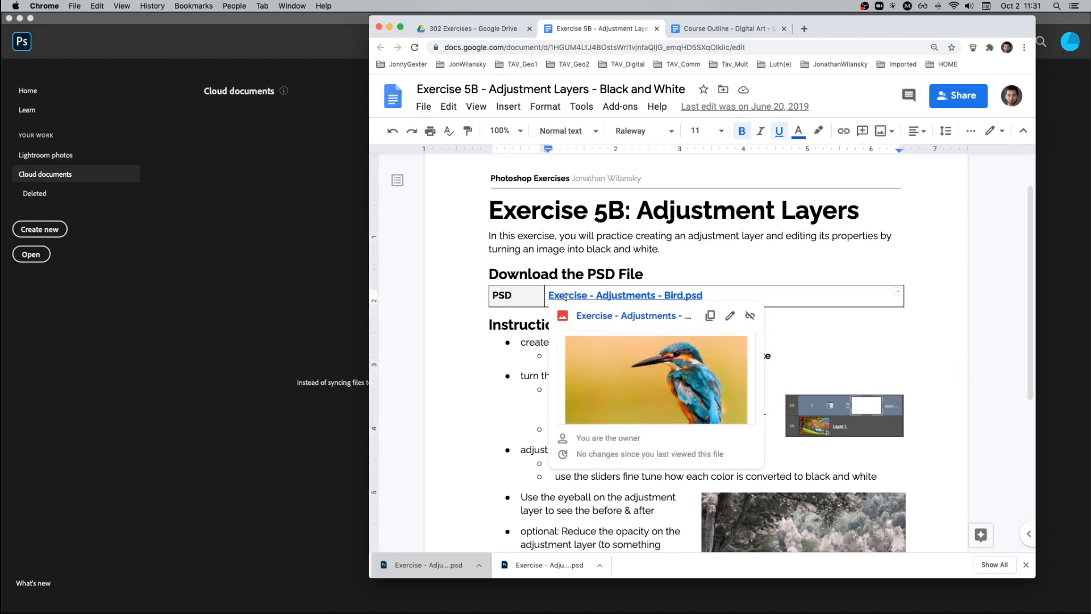
click(601, 320)
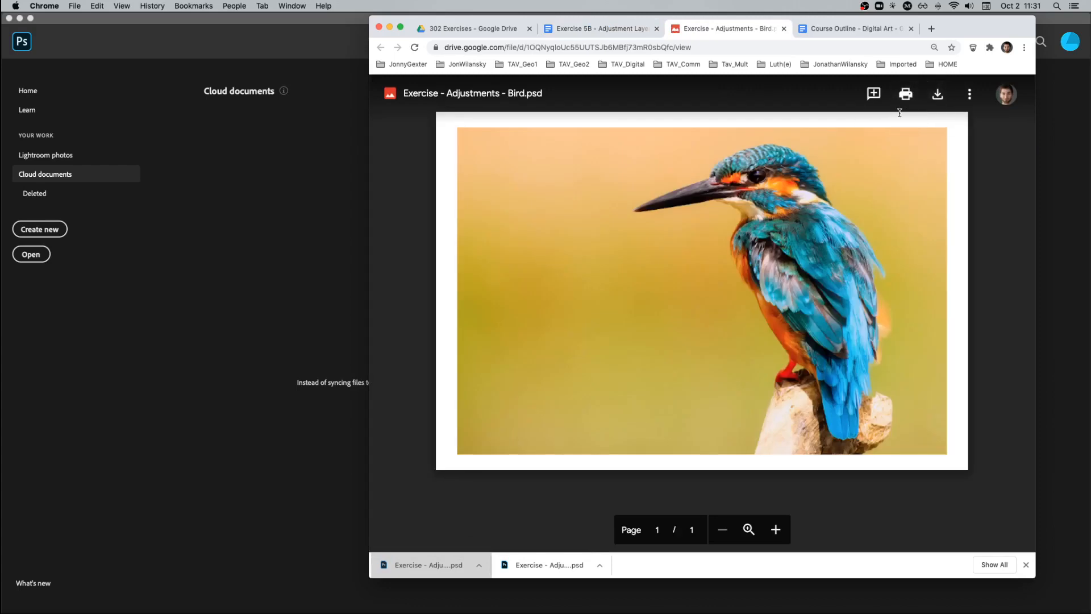
click(938, 95)
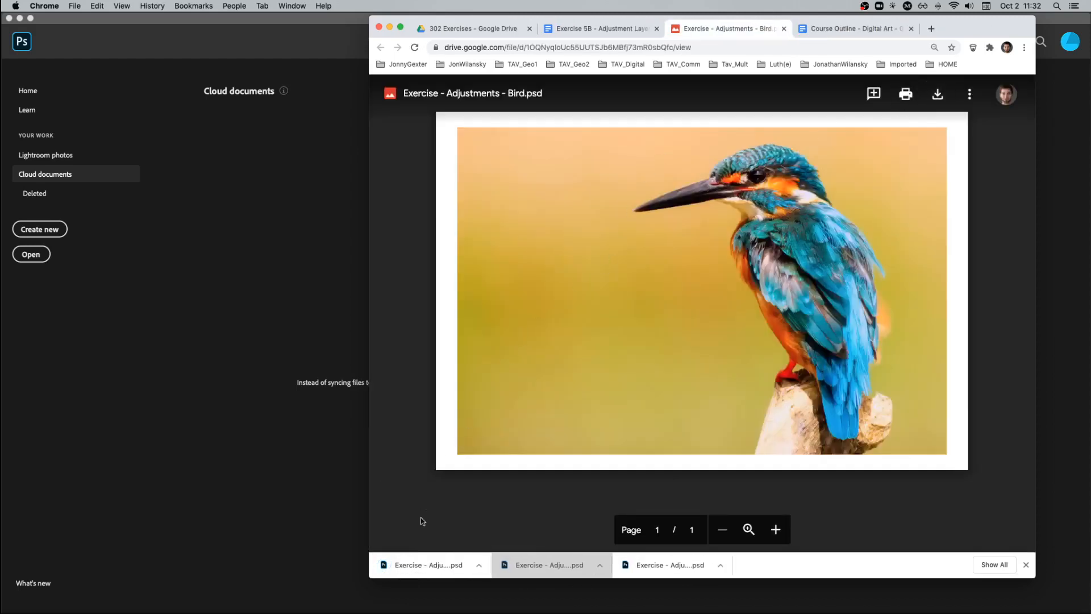
click(417, 565)
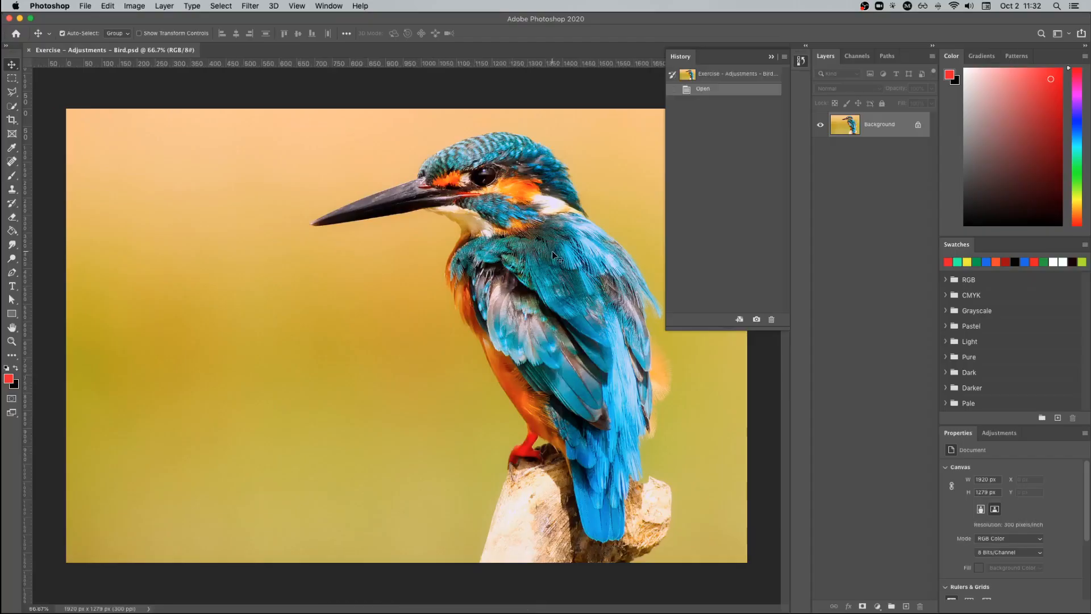
key(super+Tab)
key(super+m)
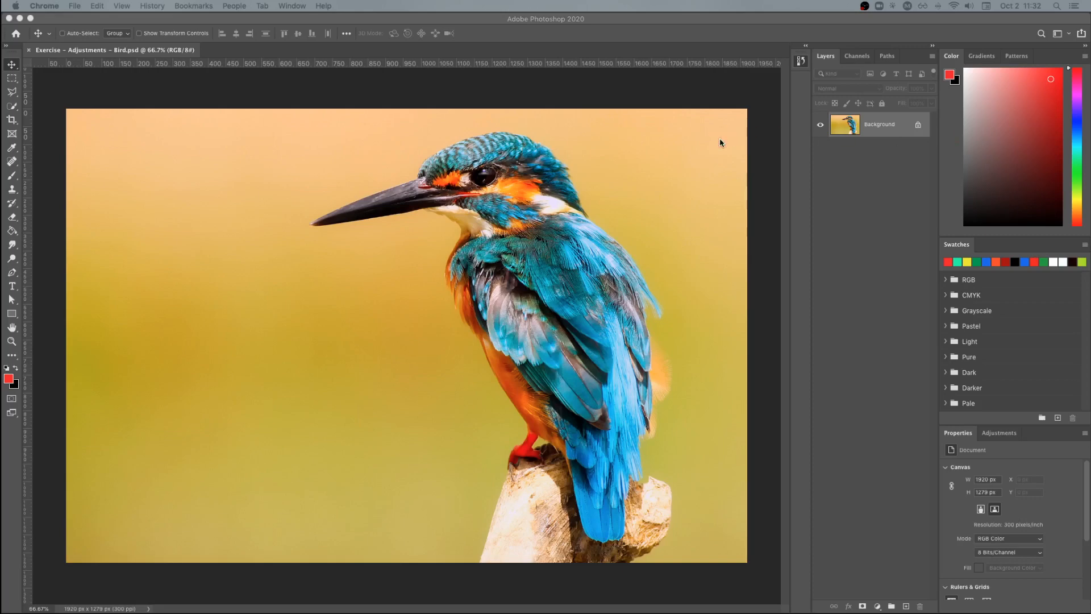
click(86, 17)
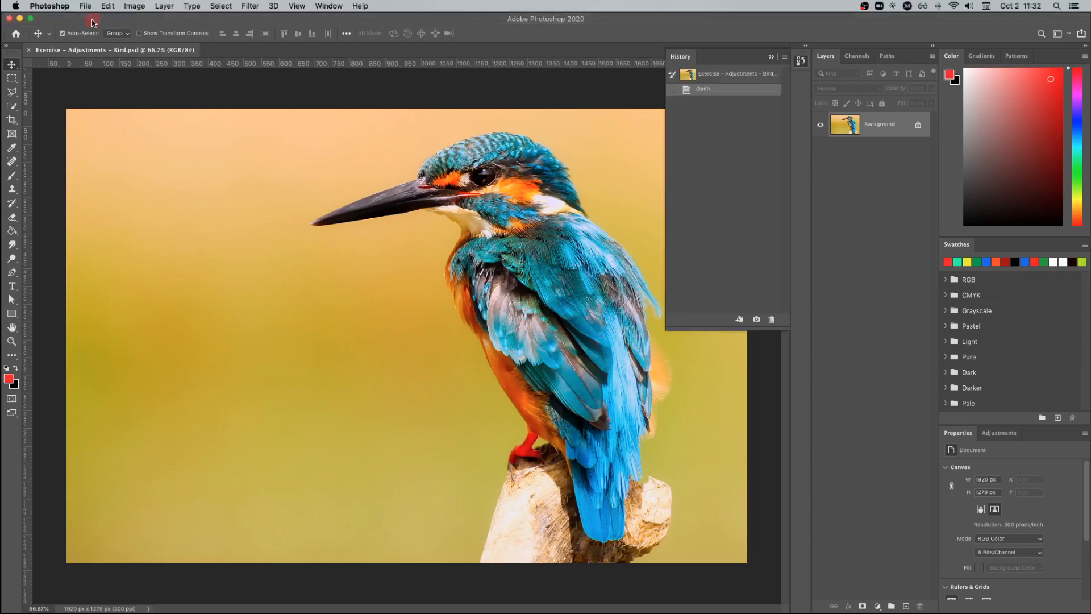
- Try the Desaturate adjustment directly on the bird image's Background layer, and undo it
click(135, 5)
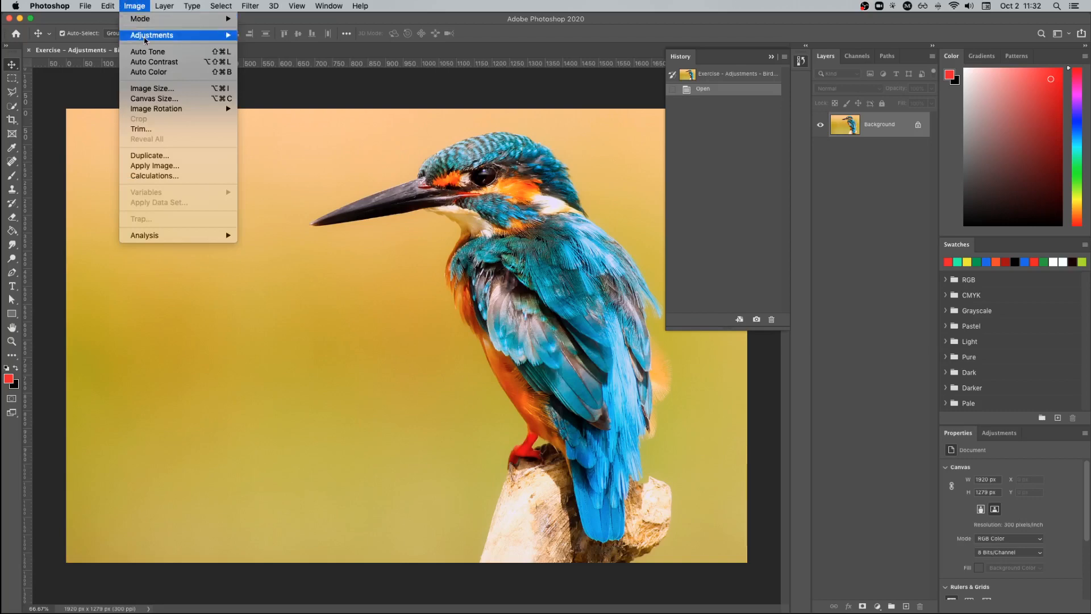
mouse_move(145, 39)
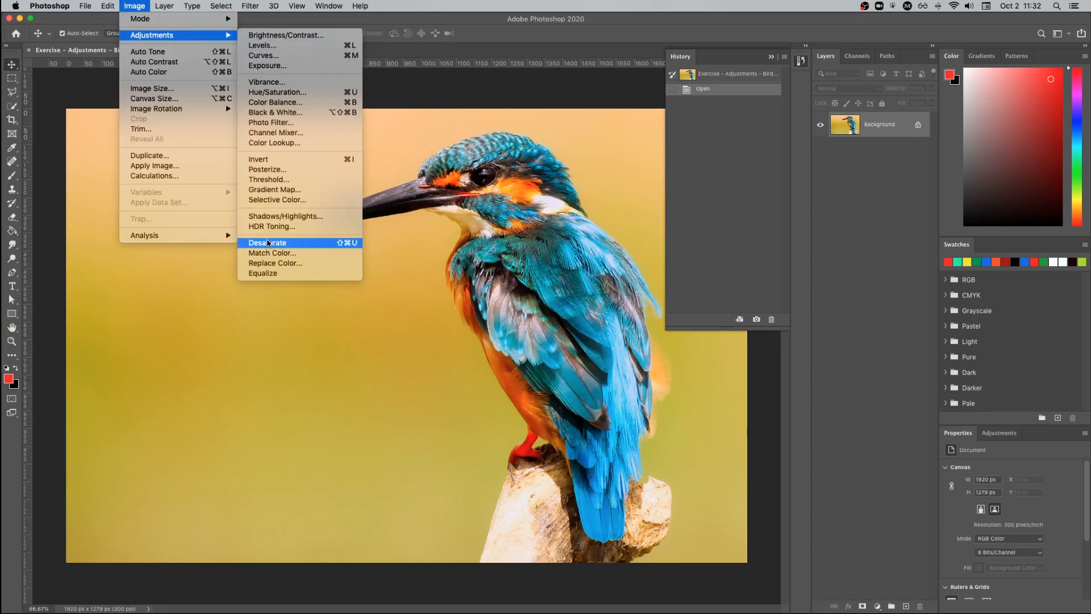
click(310, 244)
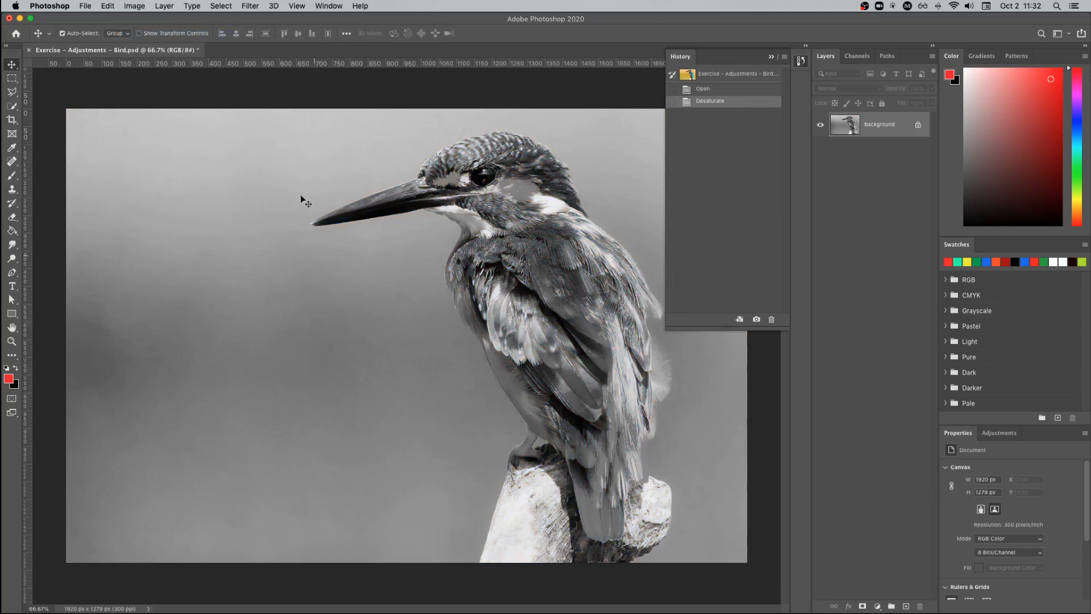
click(108, 6)
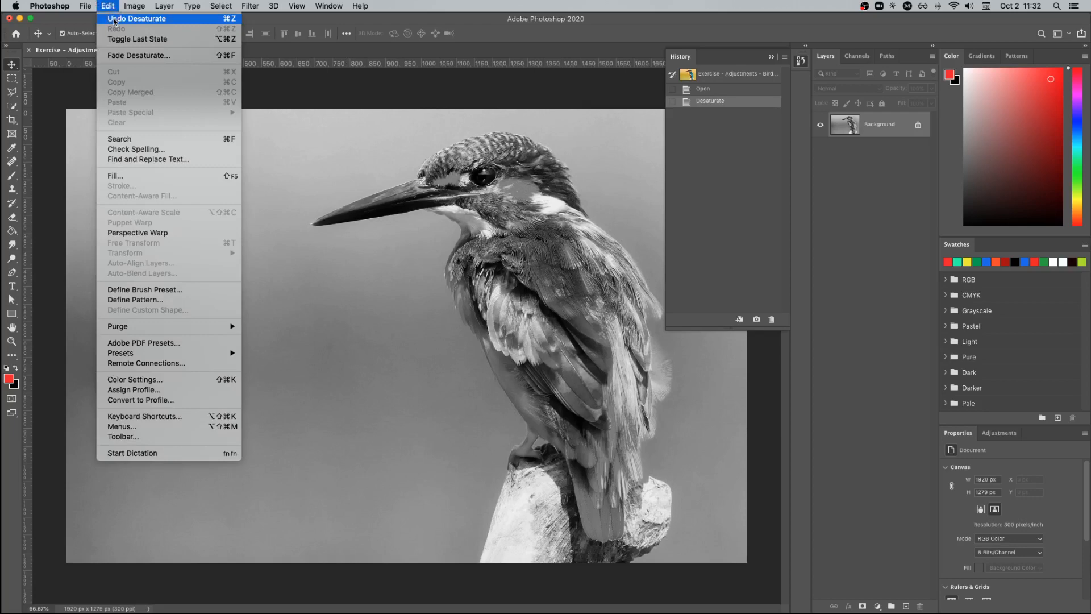
click(114, 20)
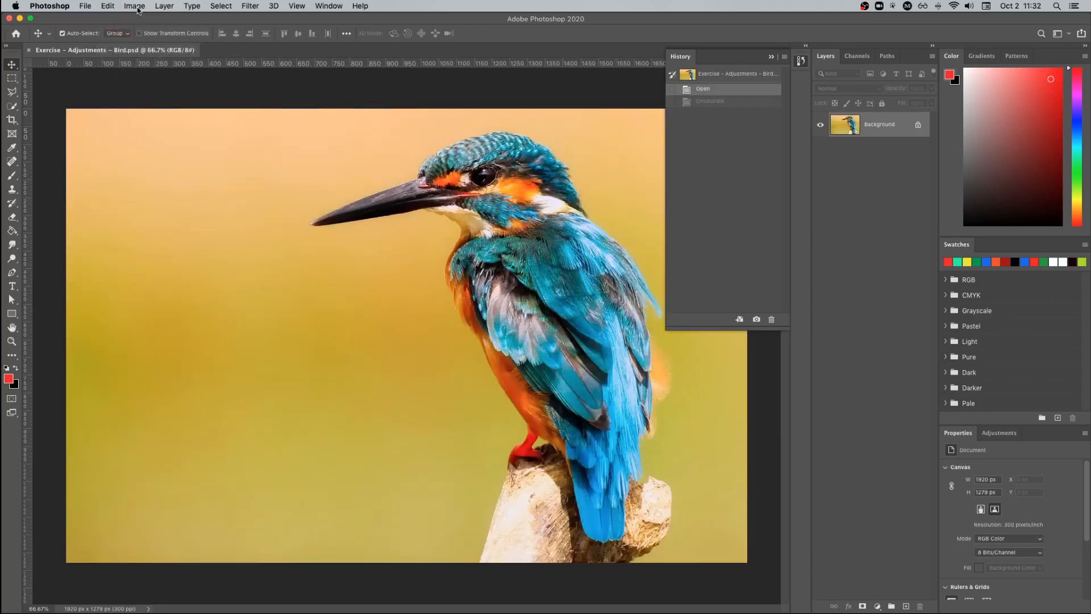
- Create a Black & White adjustment layer above the Background, using the previous layer to create a clipping mask
click(164, 6)
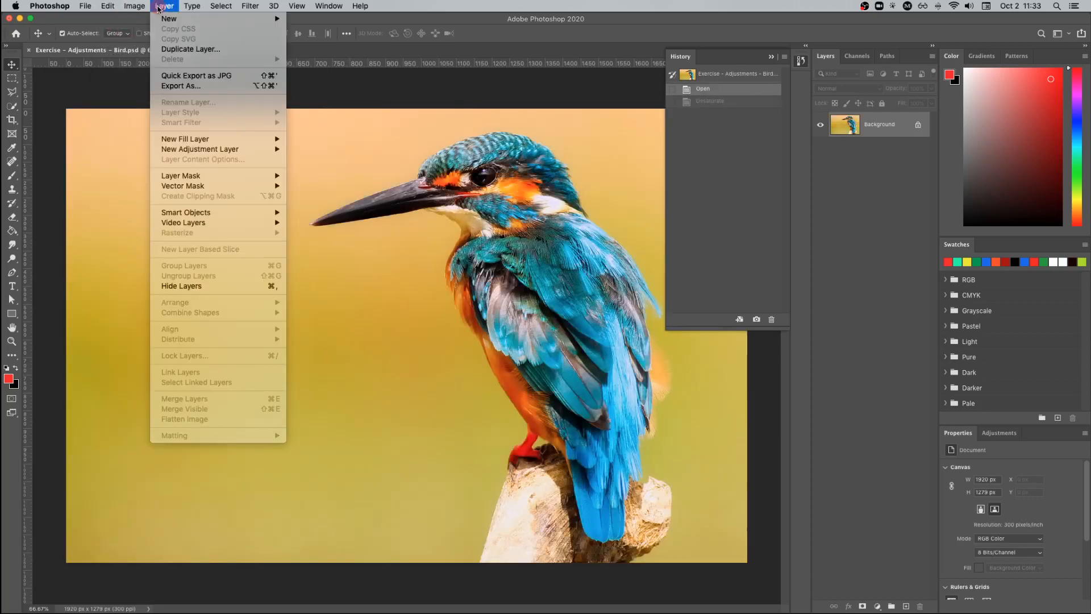
mouse_move(162, 151)
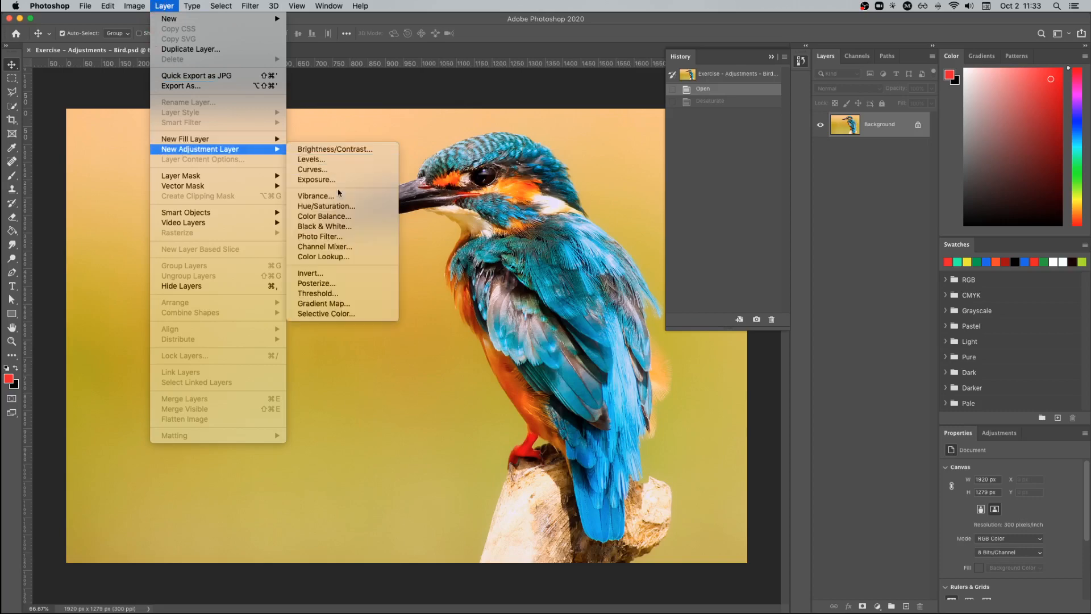
click(362, 227)
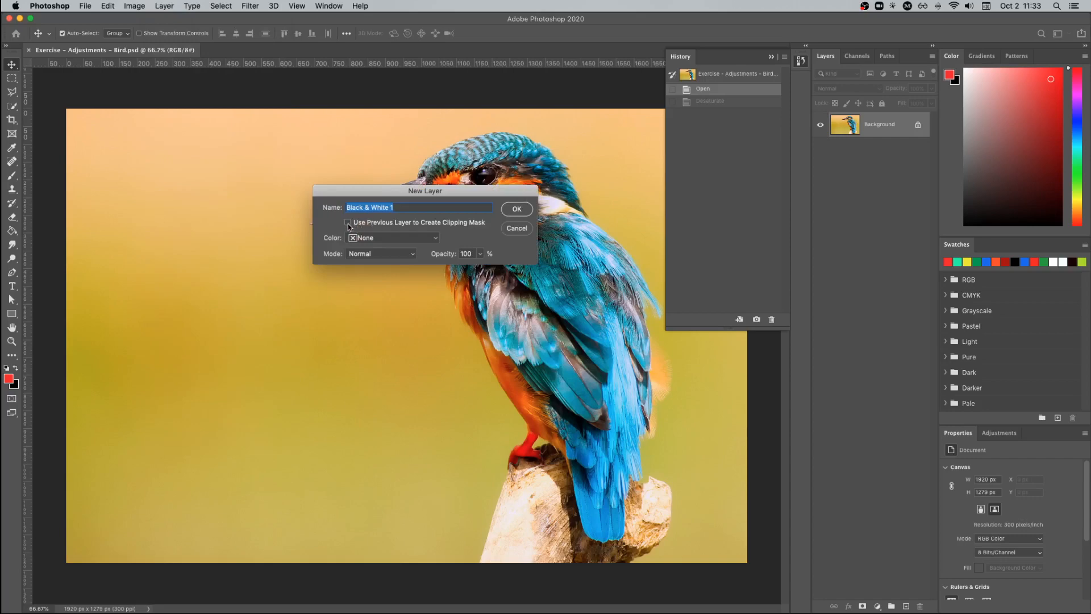
click(348, 223)
click(521, 213)
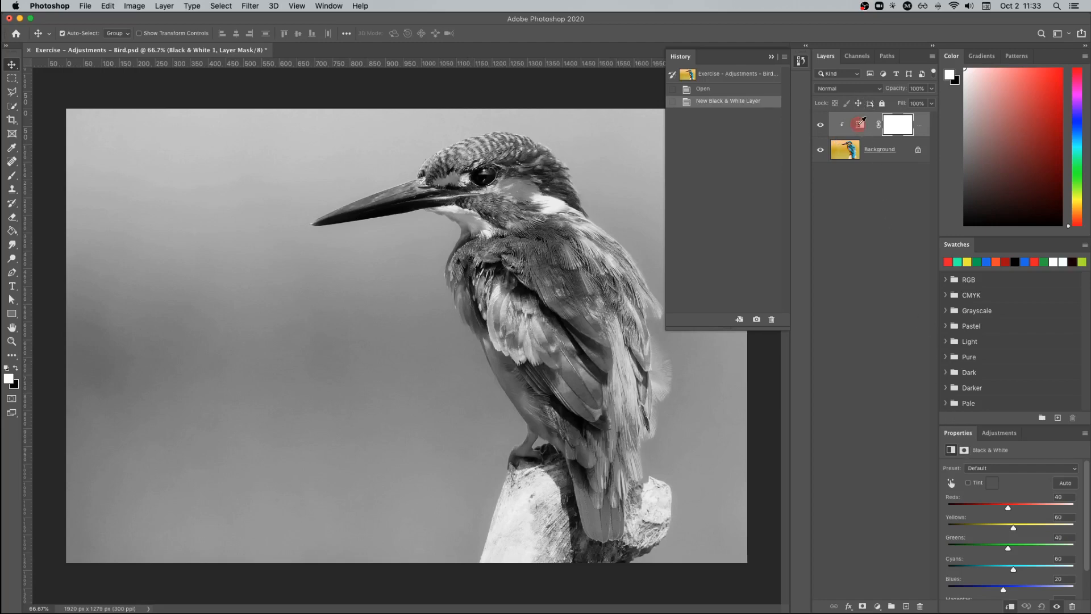
- Display the Black & White adjustment's properties and enlarge that area to fit all six colour sliders
click(860, 126)
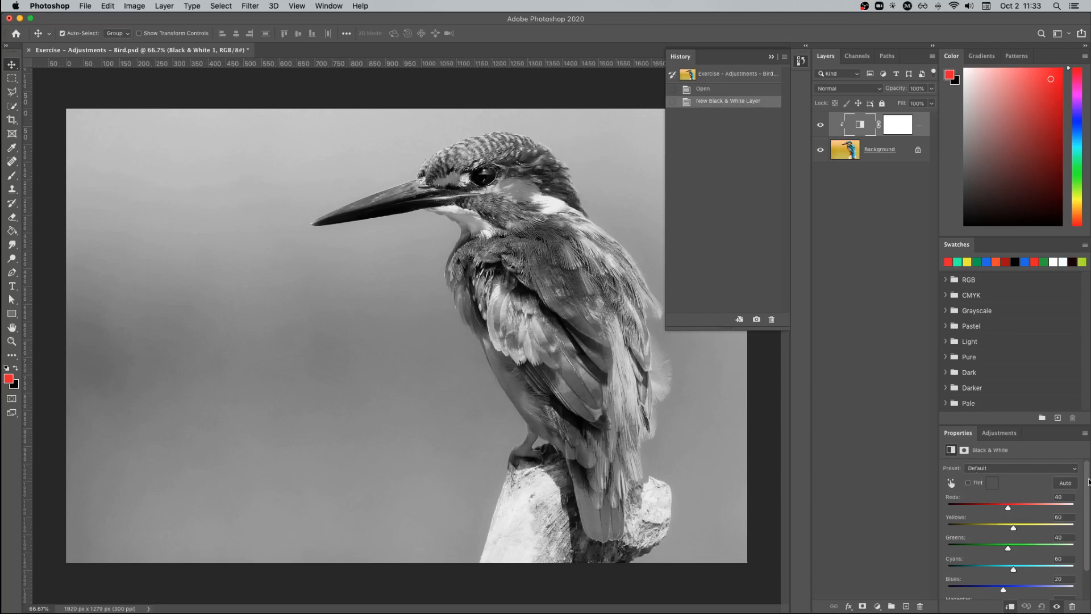
mouse_move(1089, 479)
mouse_down()
mouse_move(1088, 506)
mouse_move(1083, 480)
mouse_up()
drag(1020, 426, 1025, 382)
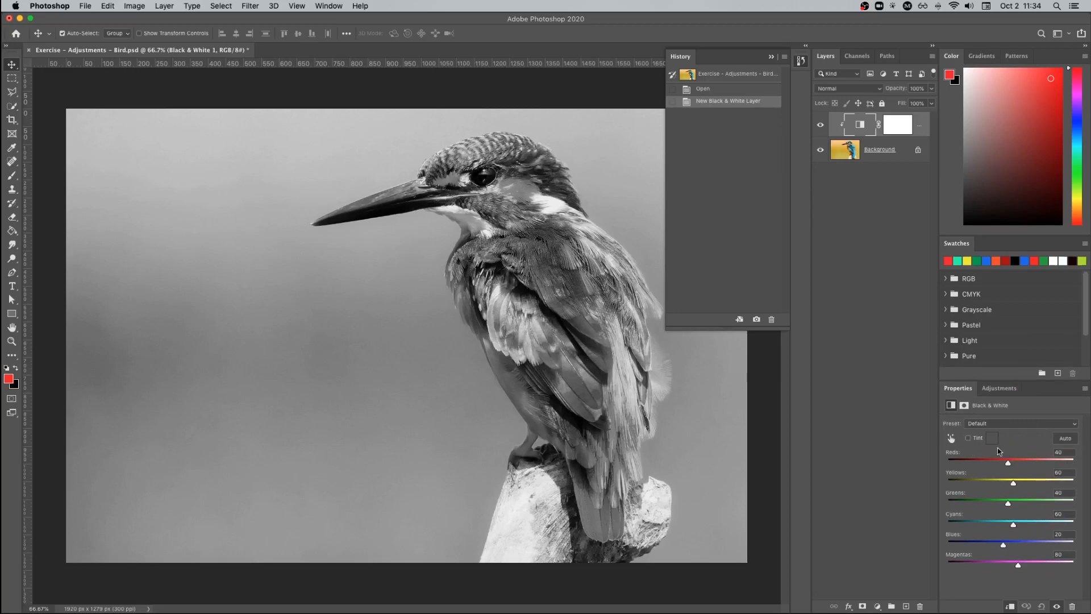
- Preview the Green Filter, Infrared and Maximum Black presets on the Black & White adjustment, and return to Default
click(995, 427)
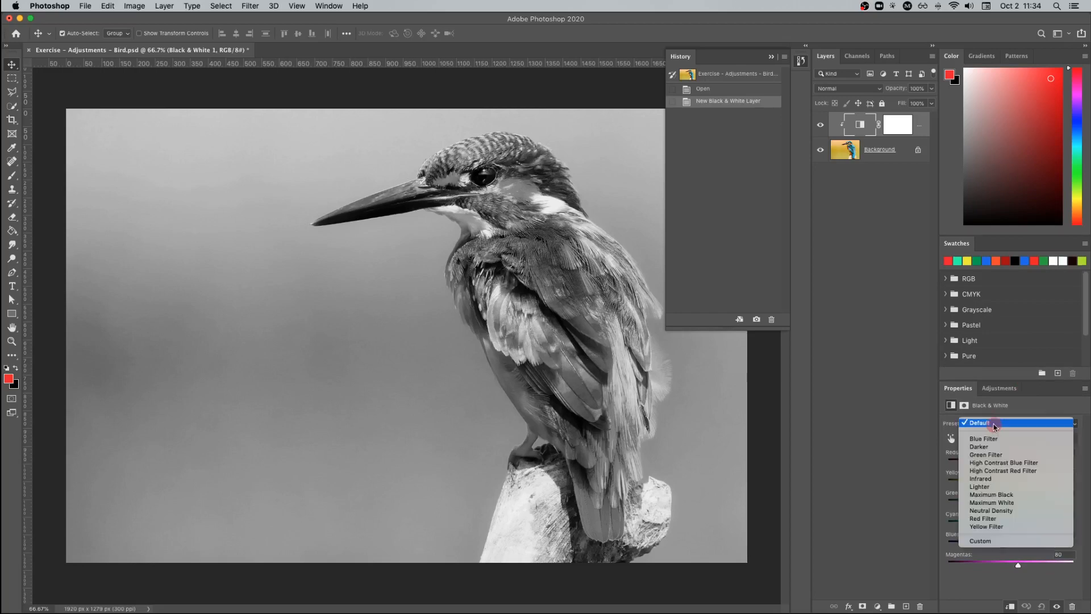
click(992, 455)
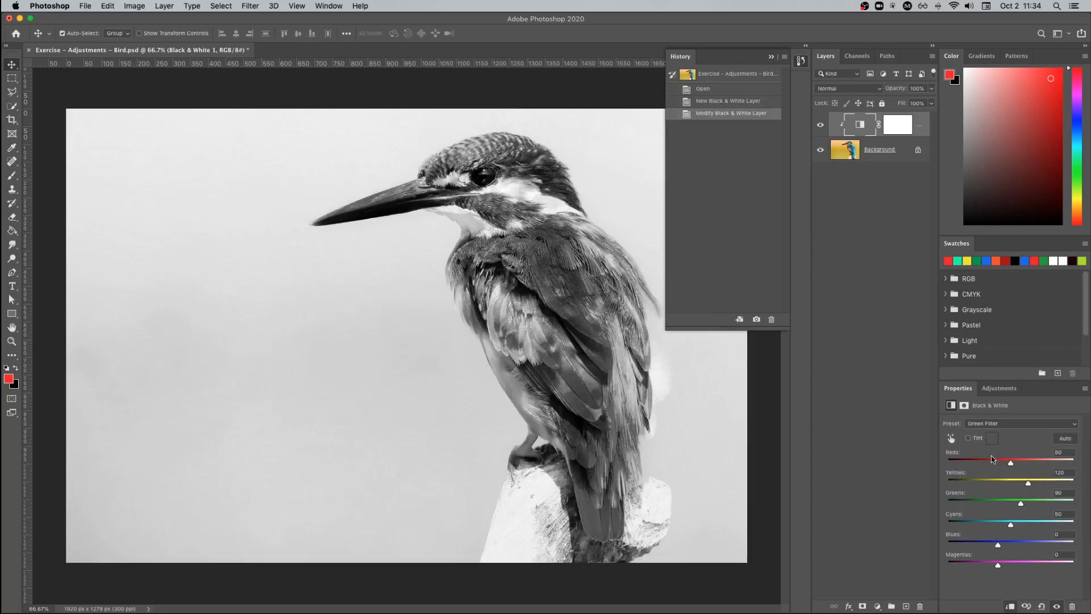
click(1004, 424)
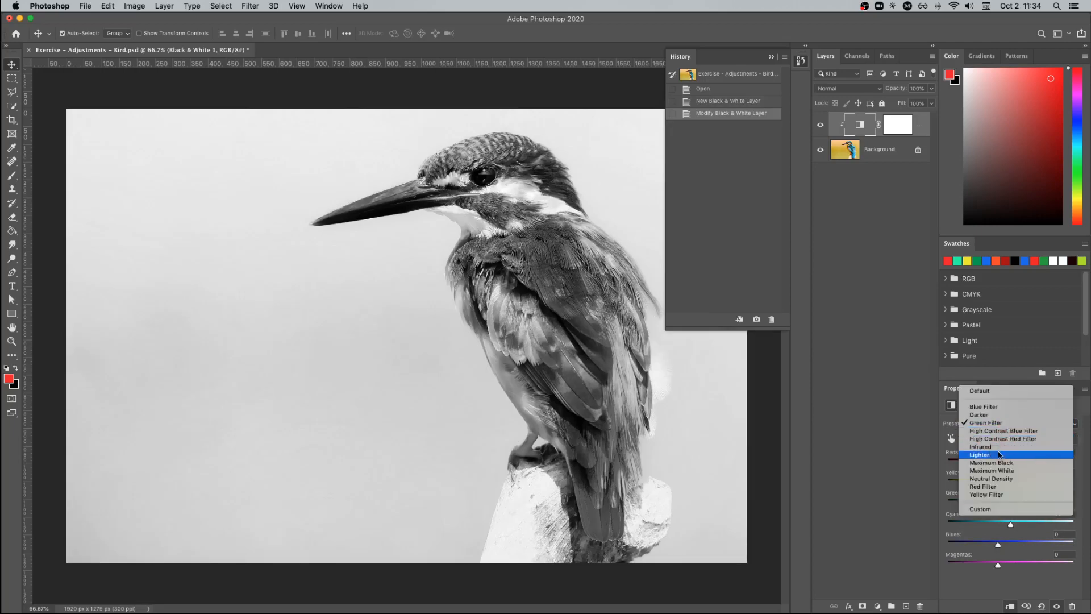
click(992, 447)
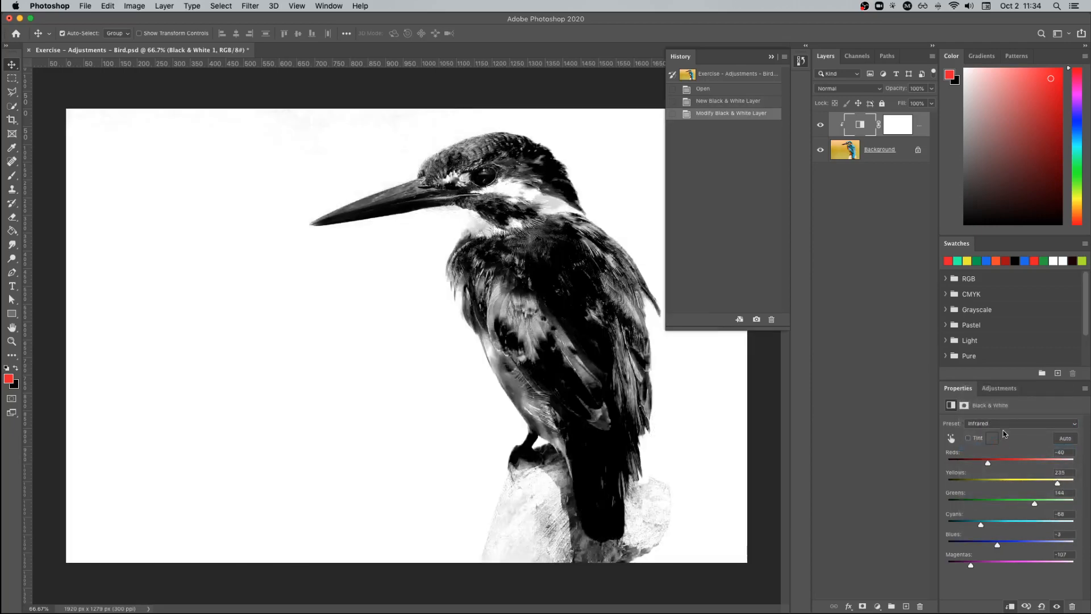
click(1007, 426)
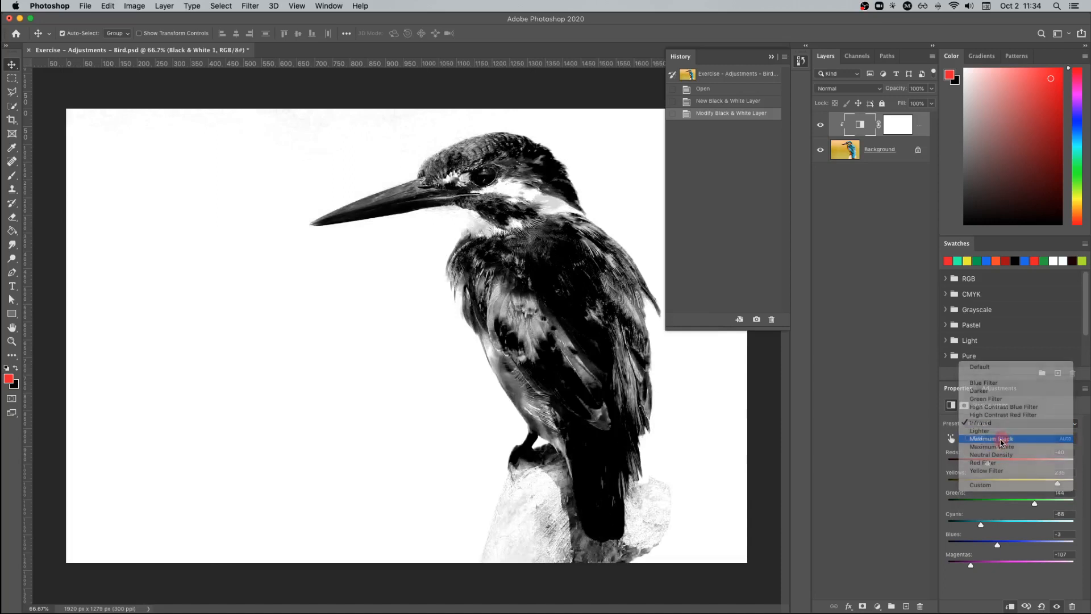
click(1001, 440)
click(1002, 426)
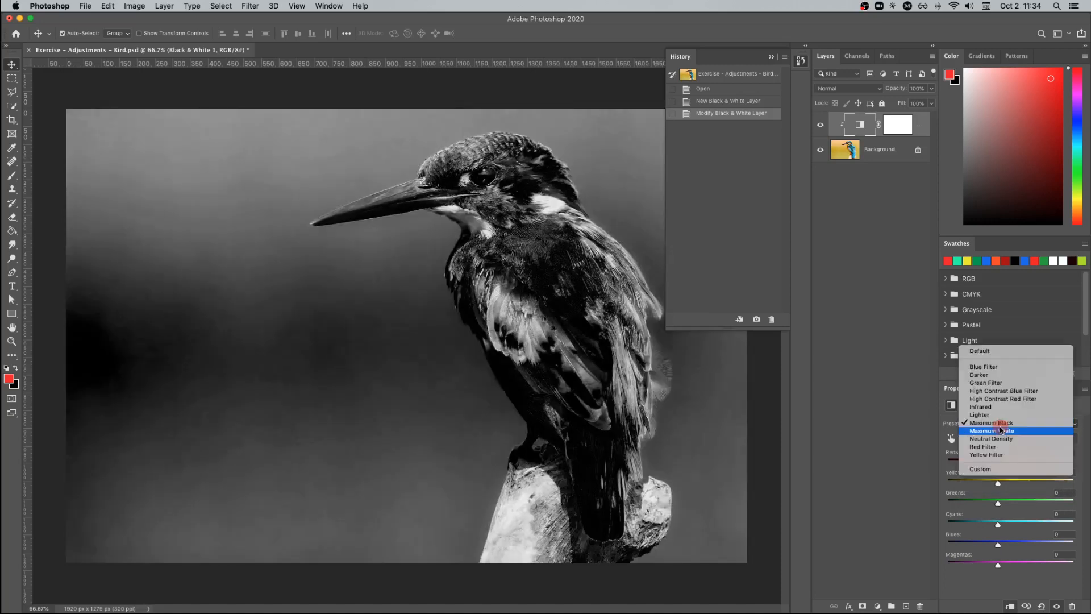
click(996, 352)
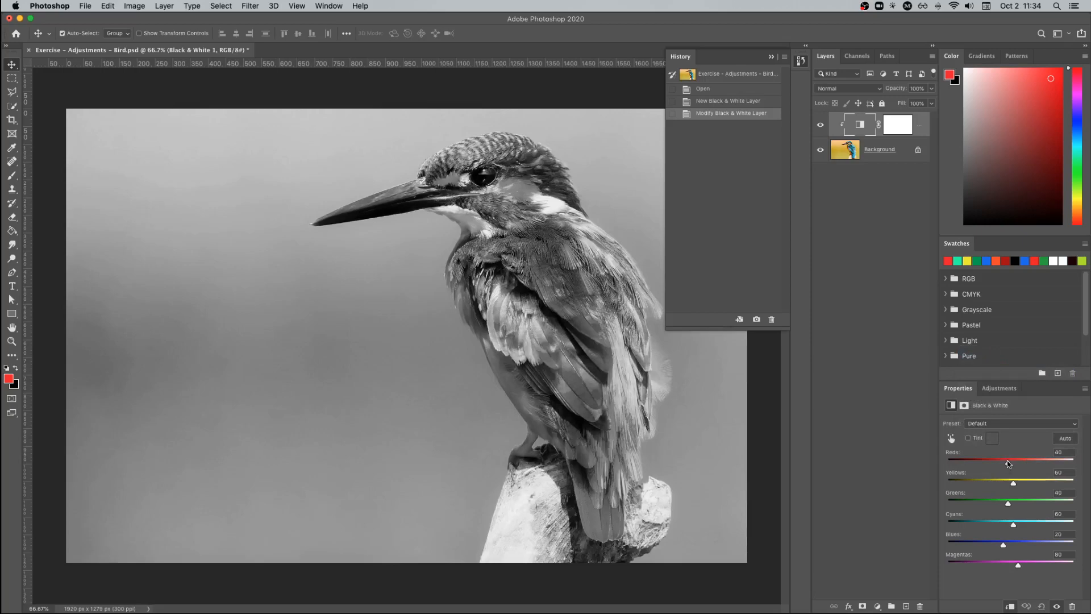
- Set the Black & White adjustment to Reds 77, Yellows 109, Greens -57, Cyans 142, Blues -87 and Magentas 145
mouse_move(1008, 465)
mouse_down()
mouse_move(1048, 465)
mouse_move(969, 470)
mouse_move(1073, 464)
mouse_move(974, 473)
mouse_move(1040, 471)
mouse_move(1028, 470)
mouse_up()
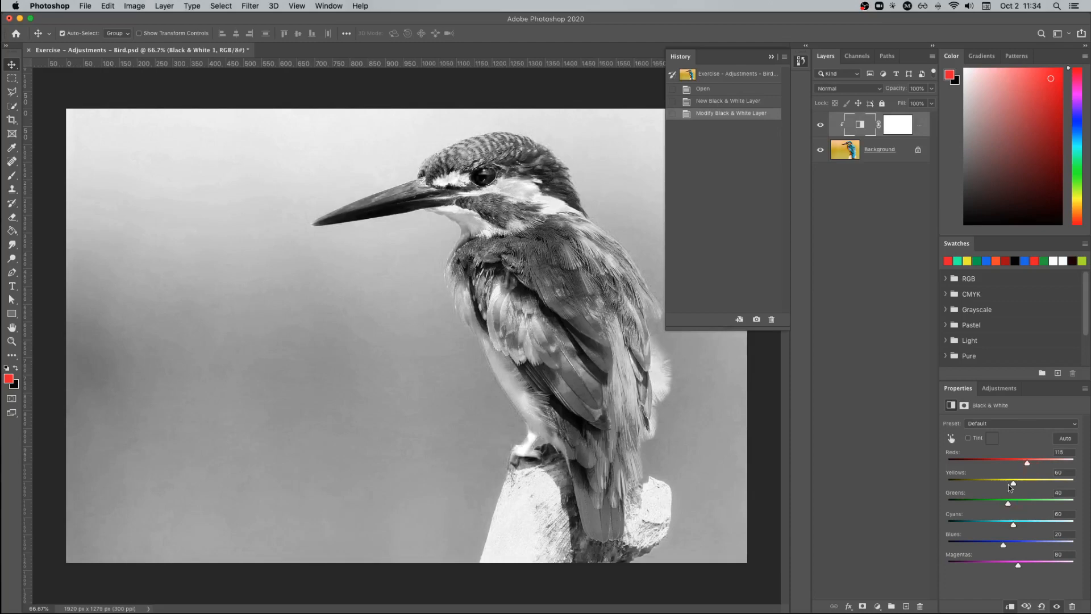
mouse_move(1015, 483)
mouse_down()
mouse_move(989, 484)
mouse_move(1064, 480)
mouse_move(1018, 480)
mouse_move(1027, 480)
mouse_up()
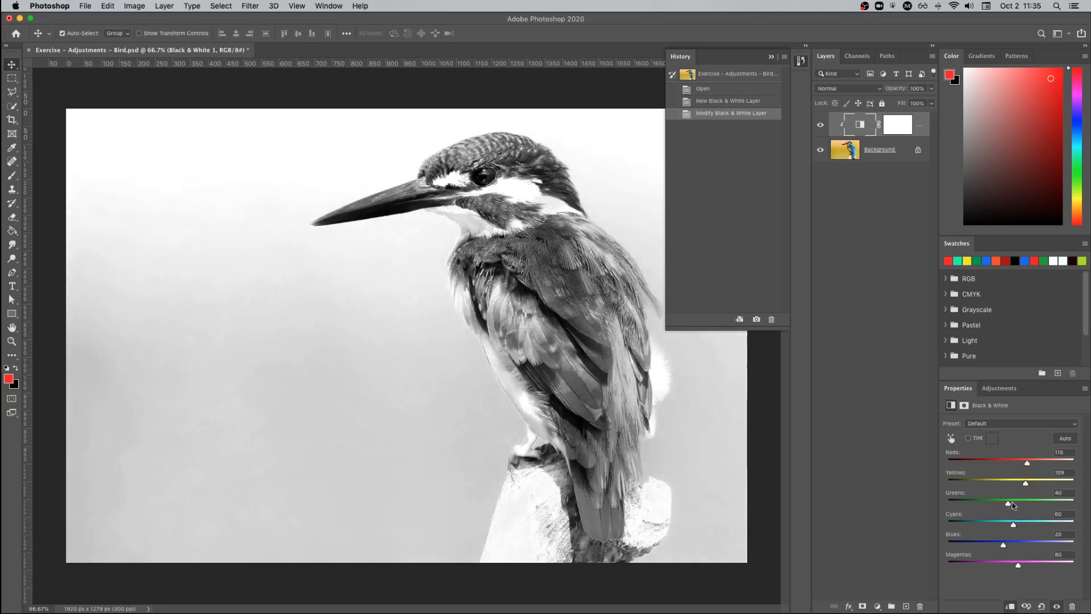
mouse_move(1011, 503)
mouse_down()
mouse_move(1037, 503)
mouse_move(967, 504)
mouse_move(1002, 502)
mouse_up()
drag(992, 504, 1037, 563)
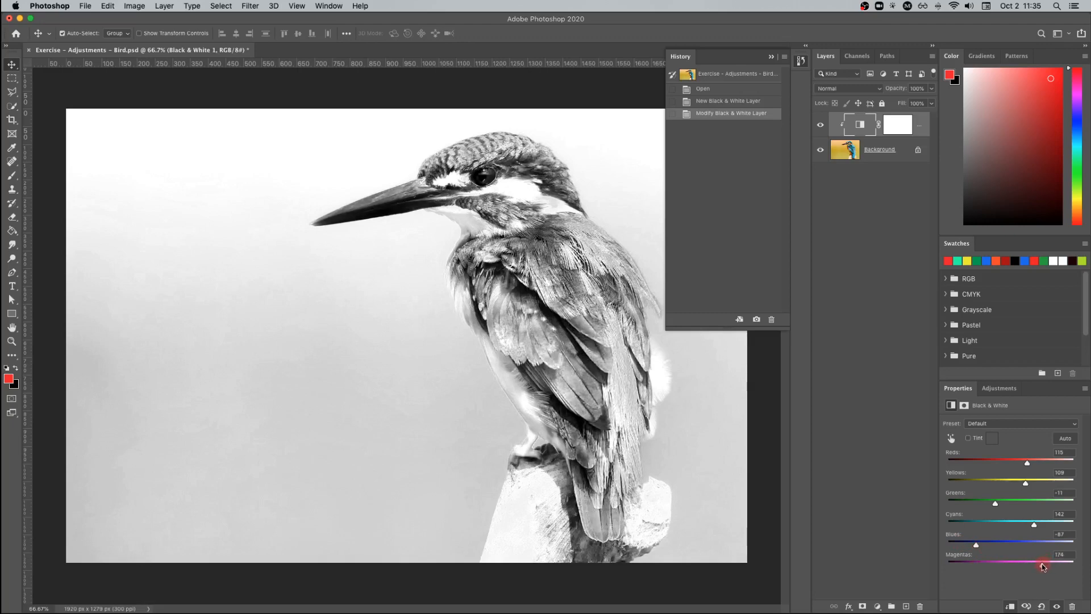
drag(1042, 564, 1034, 564)
drag(1034, 466, 1017, 466)
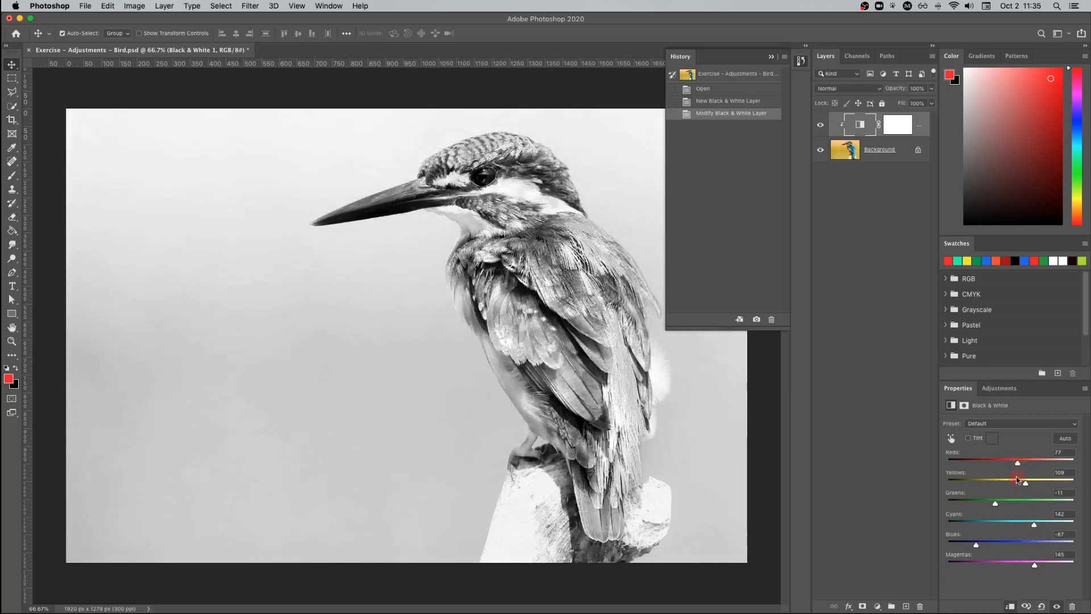
drag(995, 505, 984, 505)
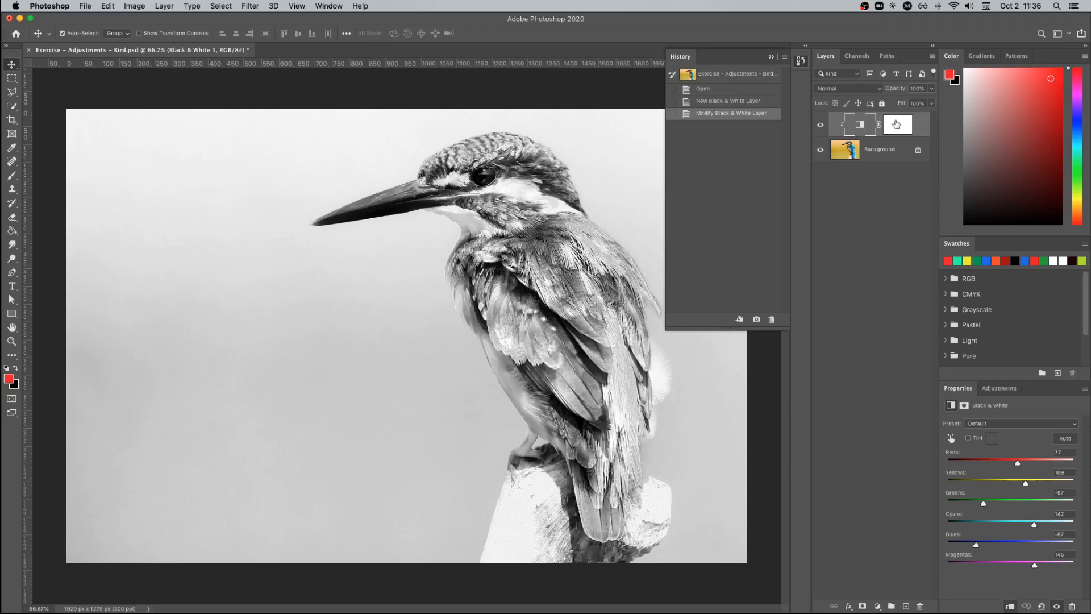
- Reduce the Black & White adjustment layer's opacity to 91% to let some of the original colour through
click(933, 93)
drag(931, 103, 925, 106)
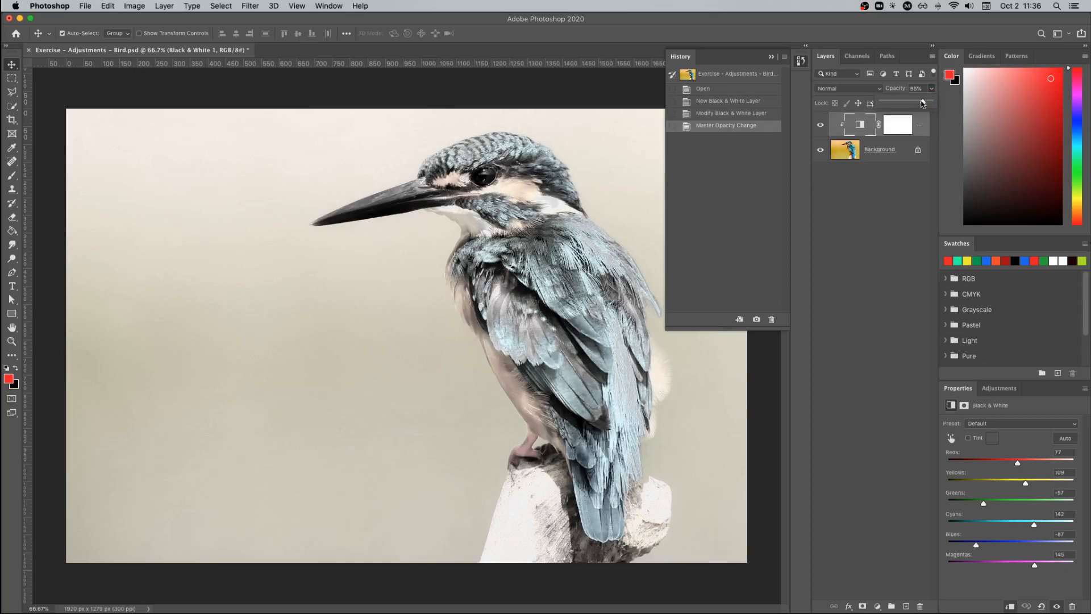
drag(923, 103, 879, 104)
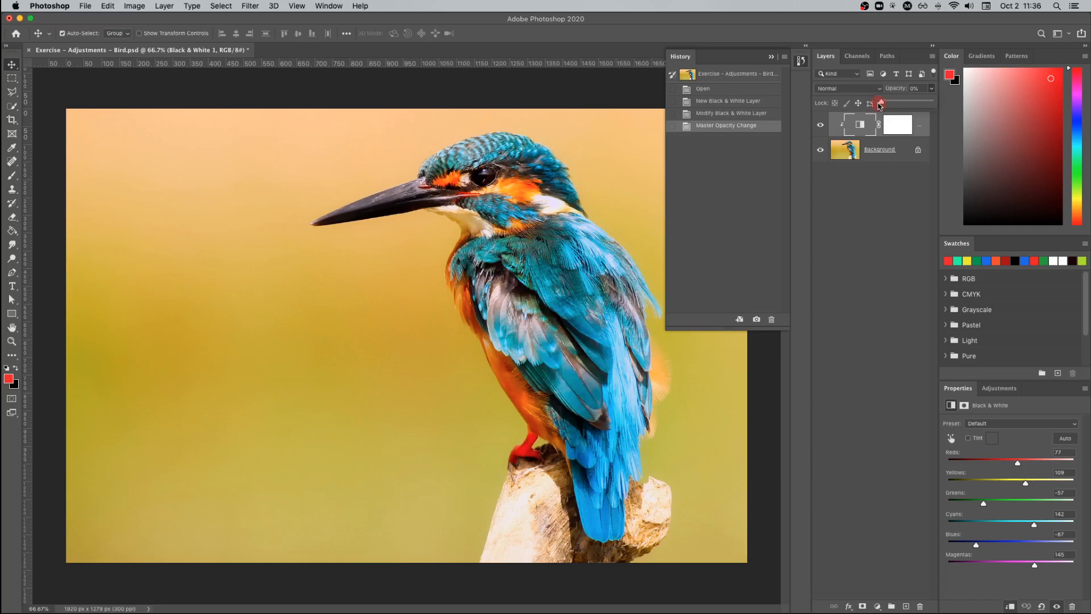
drag(880, 105, 927, 106)
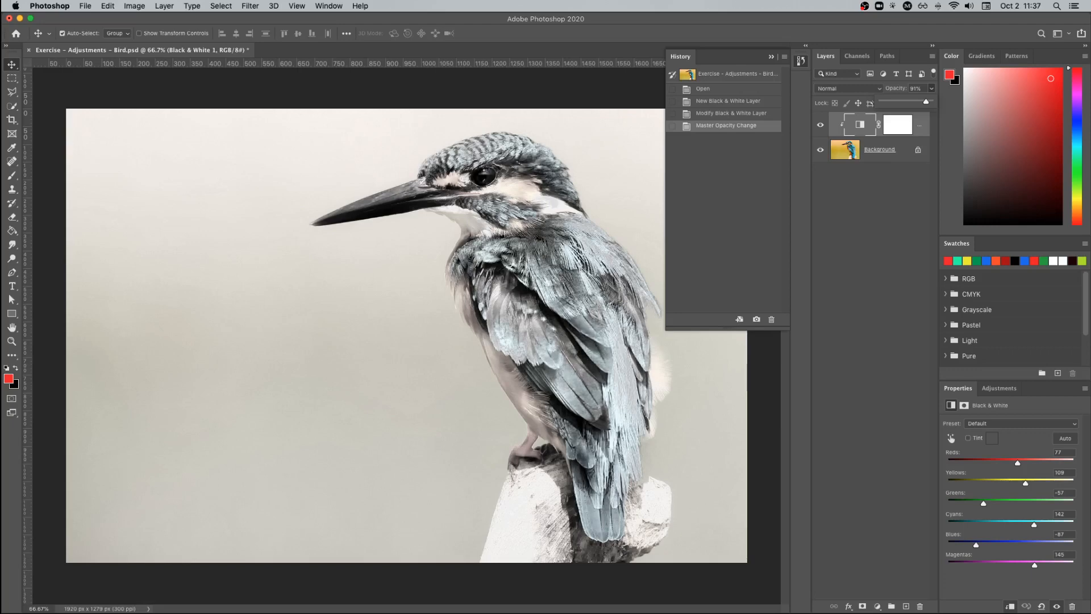
- Switch to Chrome
key(super+Tab)
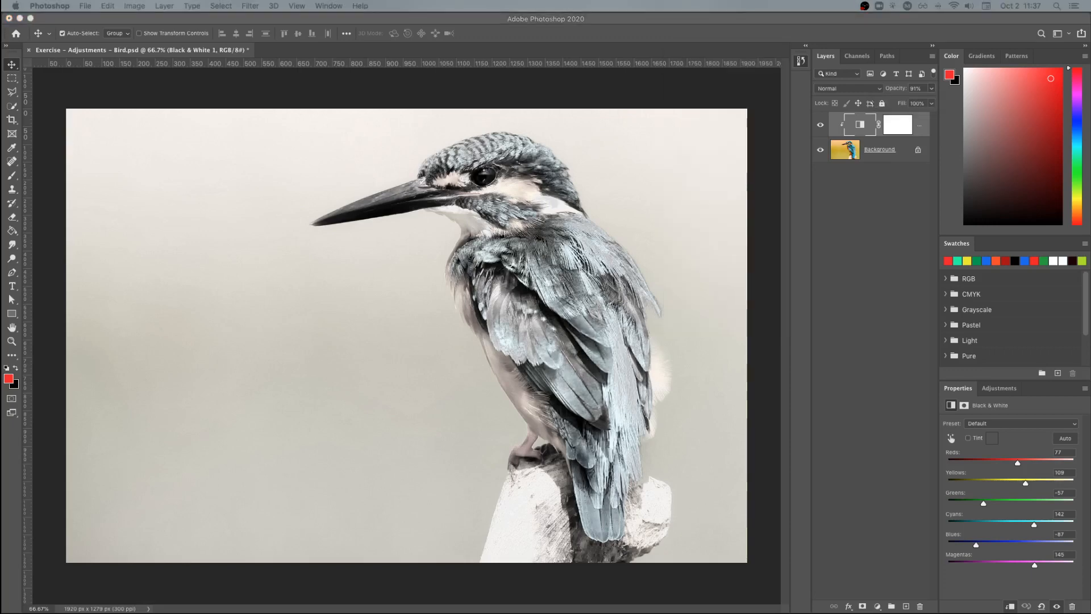